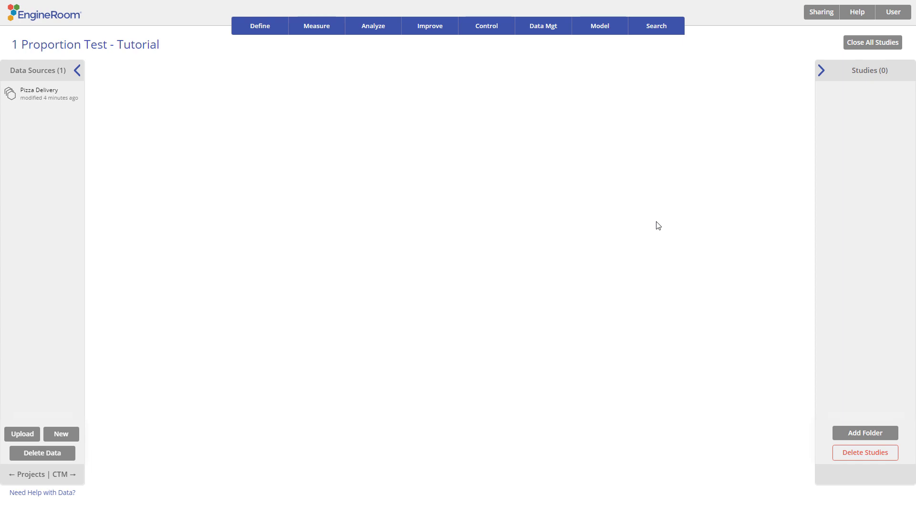
Step: Create a new parametric 1 Proportion Test study
left_click(381, 29)
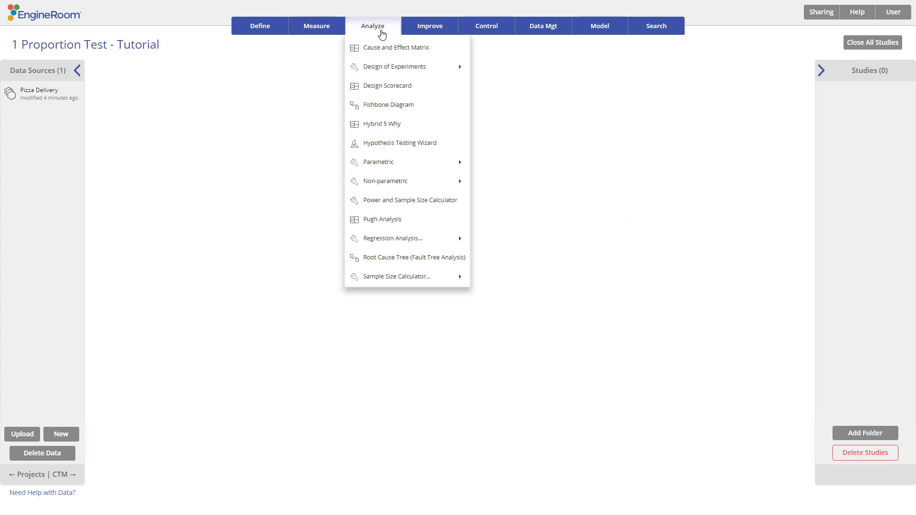
mouse_move(424, 167)
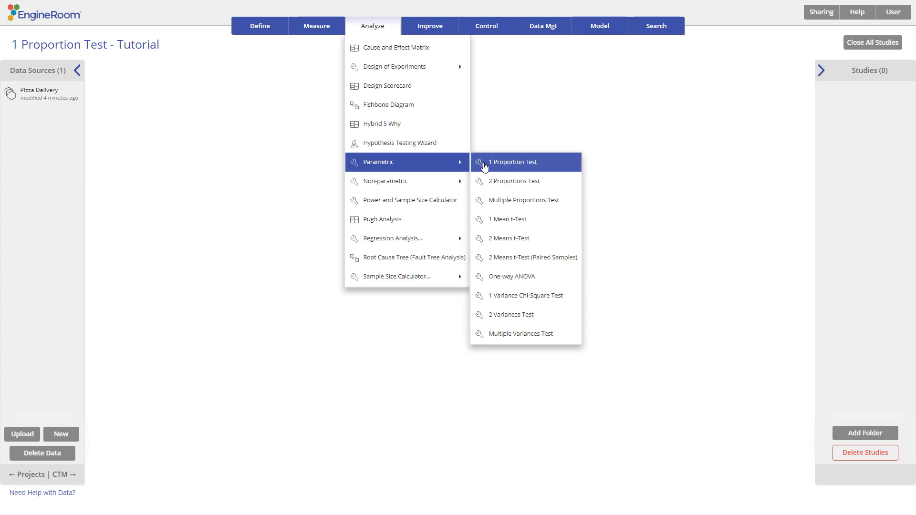
left_click(502, 165)
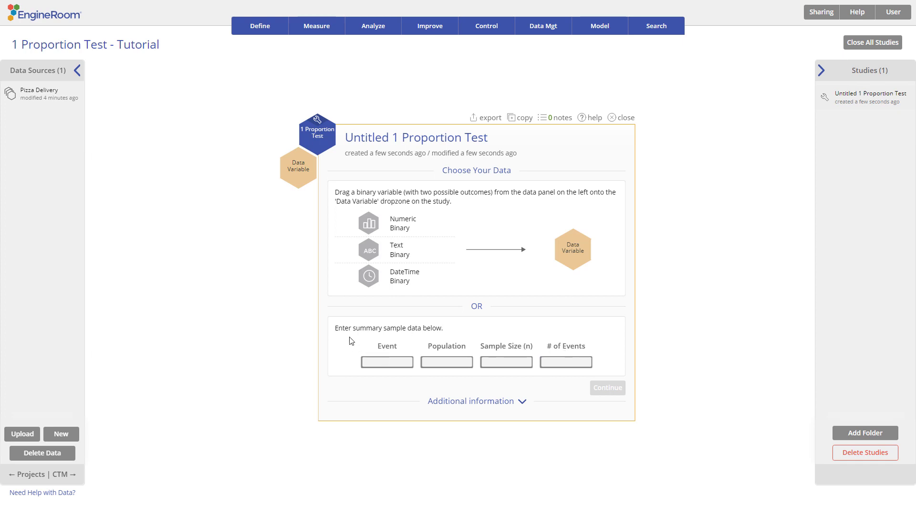
Step: Enter summary sample data with event Late, population Pizza Deliveries, sample size 120 and 11 events, and continue to the test setup
type("Late")
key("Tab")
type("Pizza Deliveries")
key("Tab")
type("120")
key("Tab")
type("11")
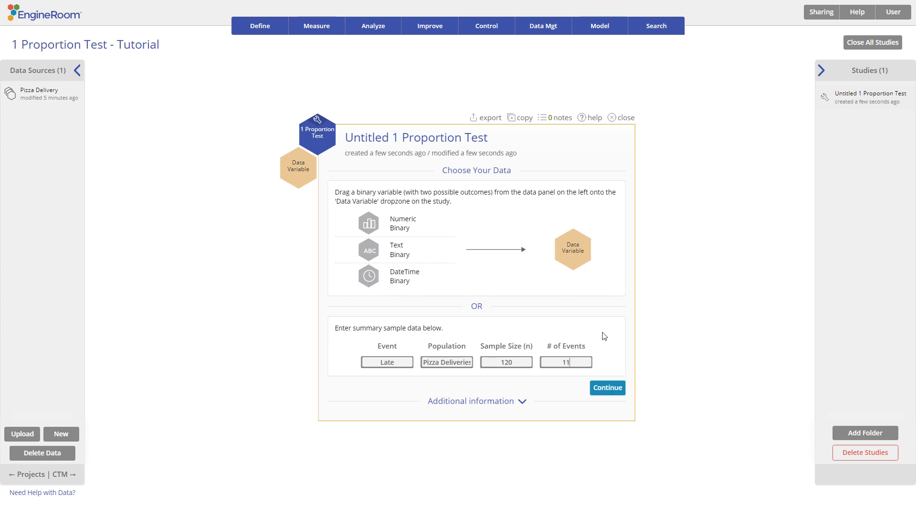
left_click(605, 388)
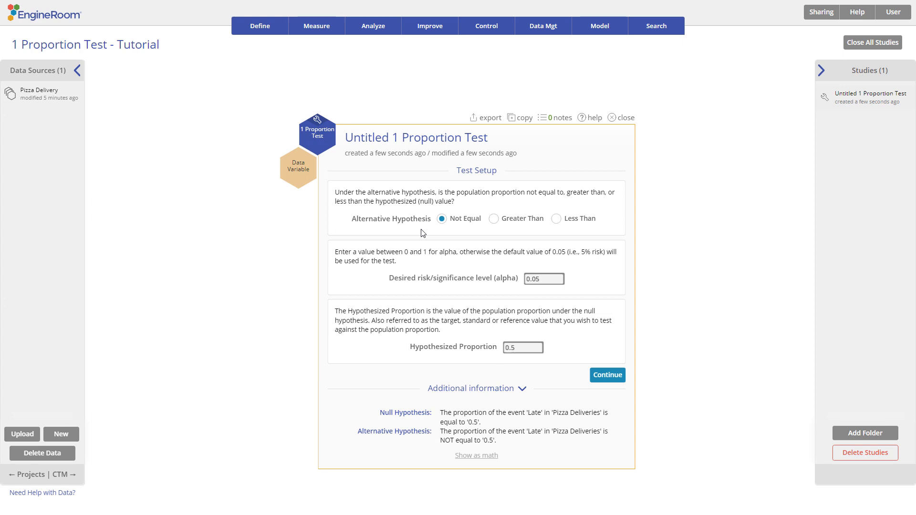
Step: Run the test with a Greater Than alternative hypothesis, alpha 0.01 and hypothesized proportion 0.05
left_click(494, 220)
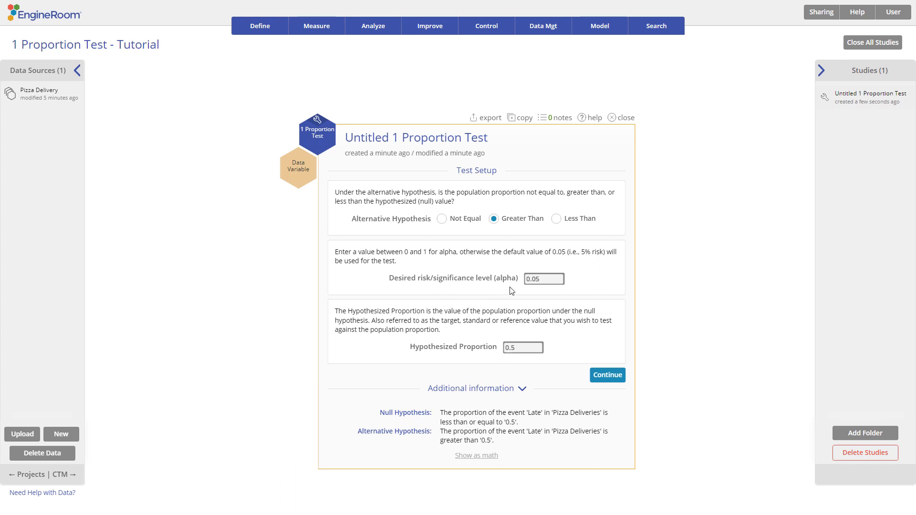
left_click(544, 279)
key("BackSpace")
type("1")
left_click(511, 347)
type("0")
left_click(599, 380)
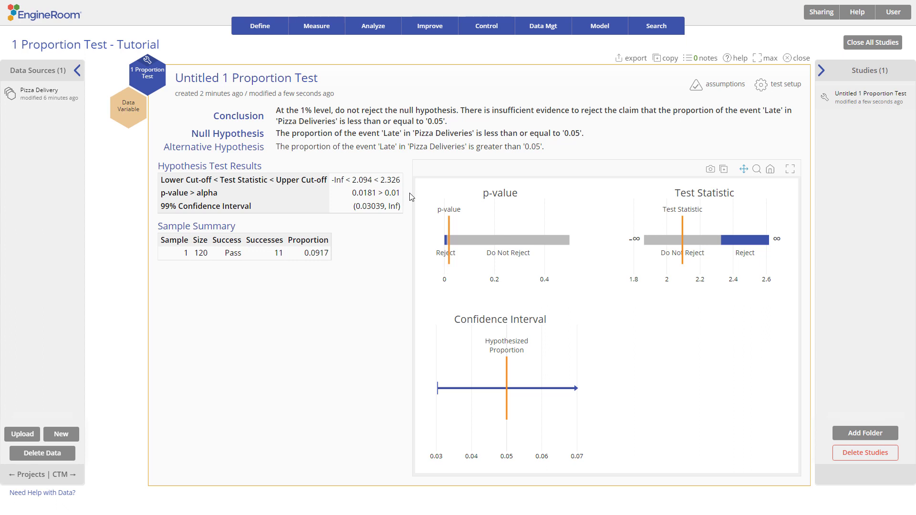
Step: Review the completed study's test setup and its assumptions
left_click(768, 91)
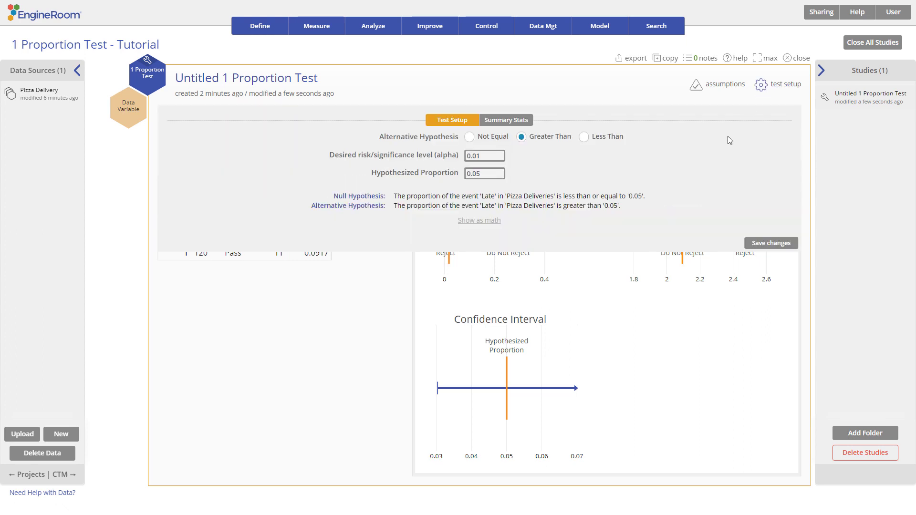
left_click(769, 90)
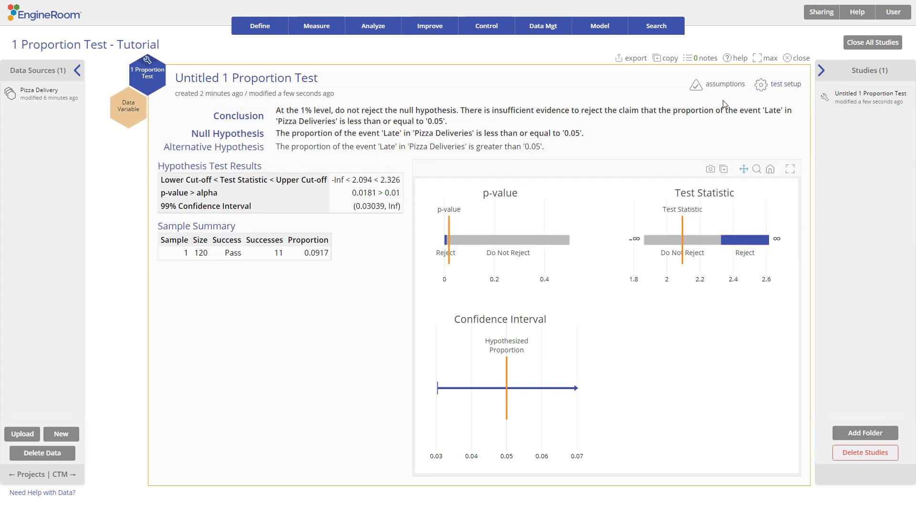
left_click(725, 88)
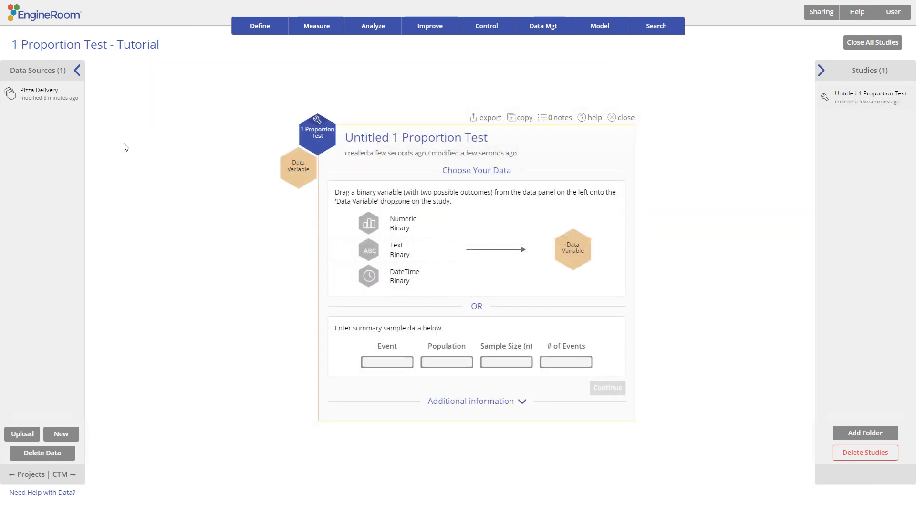
Step: Widen the Late Delivery column in the Pizza Delivery data source, look through its rows and save the changes
left_click(11, 94)
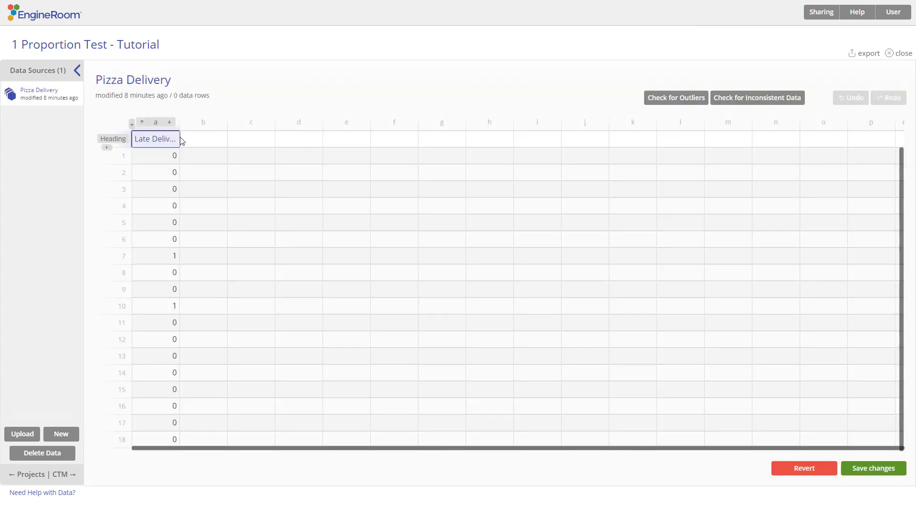
left_click_drag(180, 138, 199, 138)
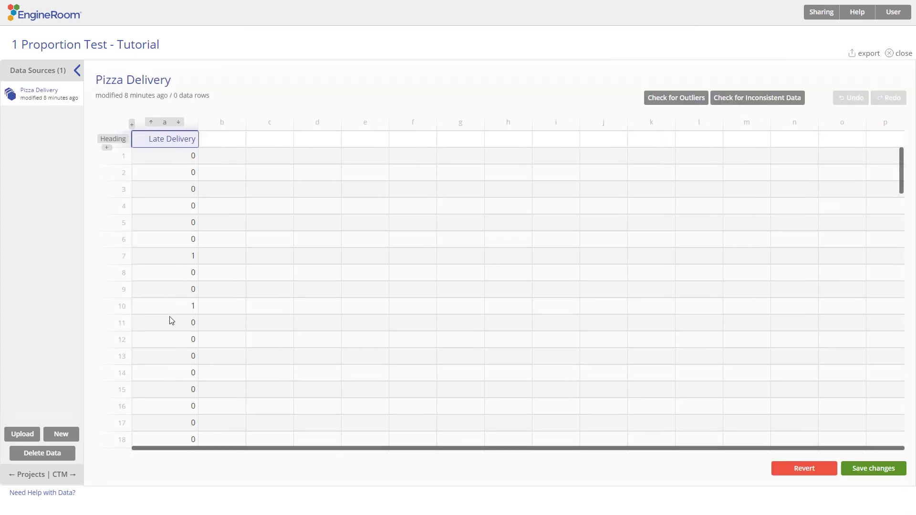
scroll(166, 249, "down", 5)
scroll(167, 251, "up", 5)
left_click(845, 465)
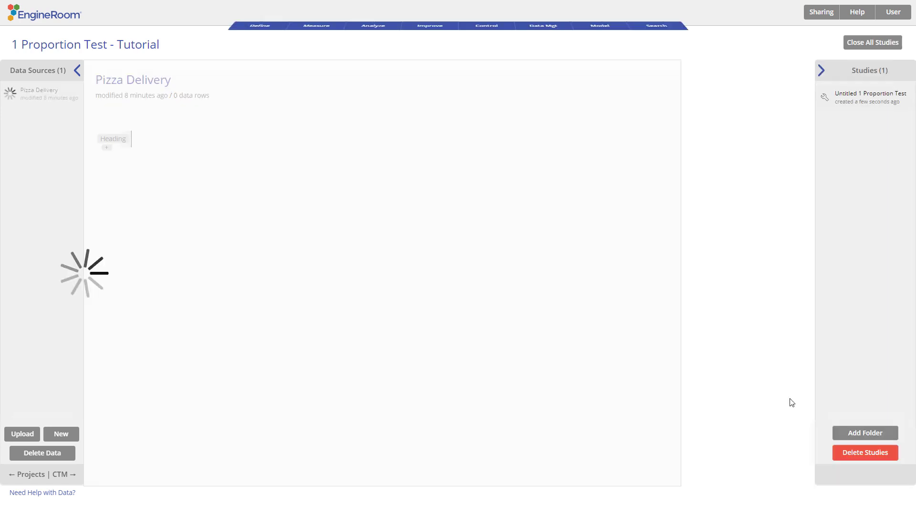
Step: Assign Late Delivery as the study's data variable and run the test with Greater Than, alpha 0.01 and hypothesized proportion 0.05
mouse_move(51, 96)
left_click_drag(111, 127, 298, 167)
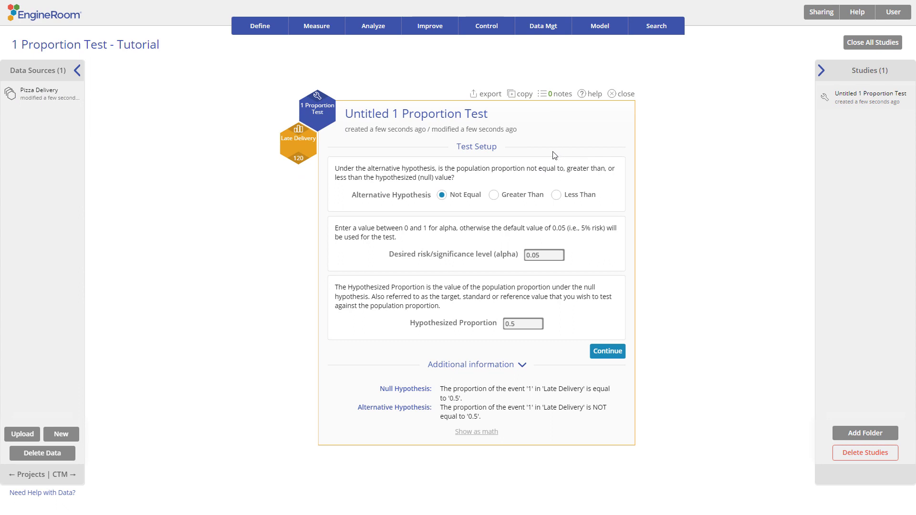
left_click(495, 195)
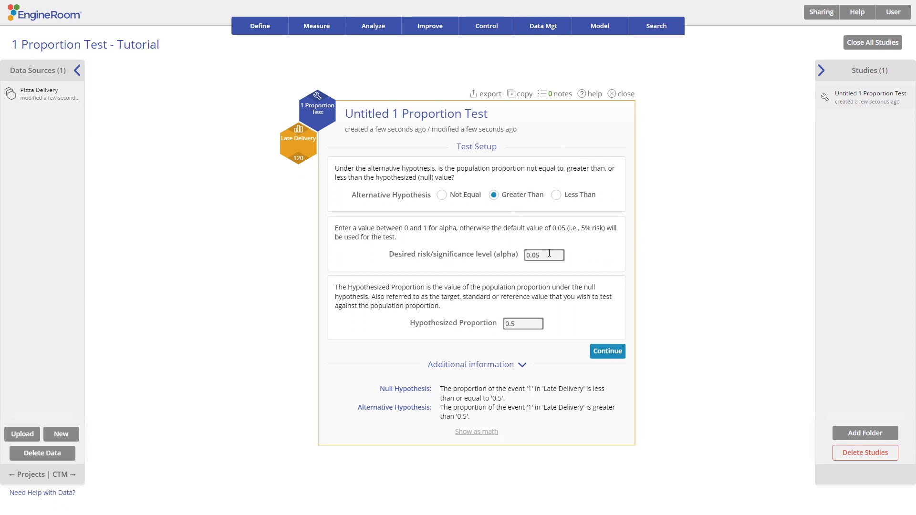
left_click(550, 253)
key("BackSpace")
type("1")
key("Tab")
key("Right")
key("Left")
type("0")
left_click(597, 352)
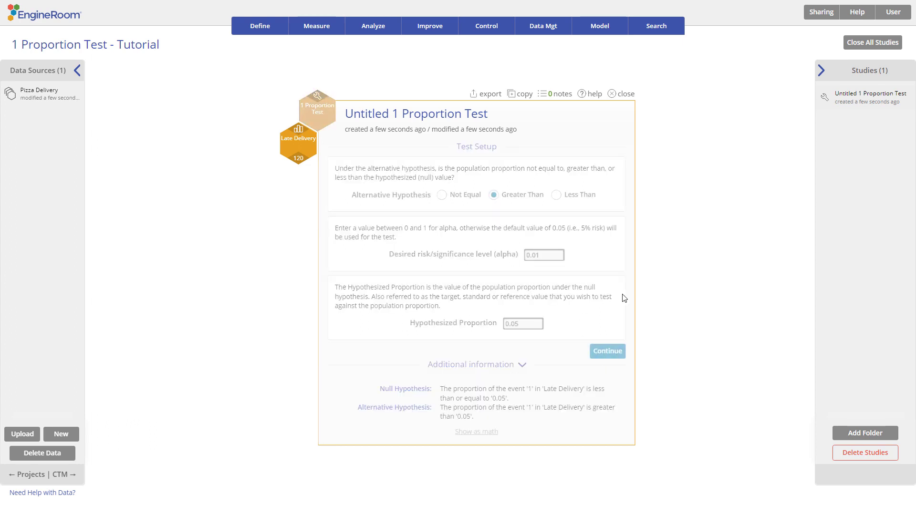